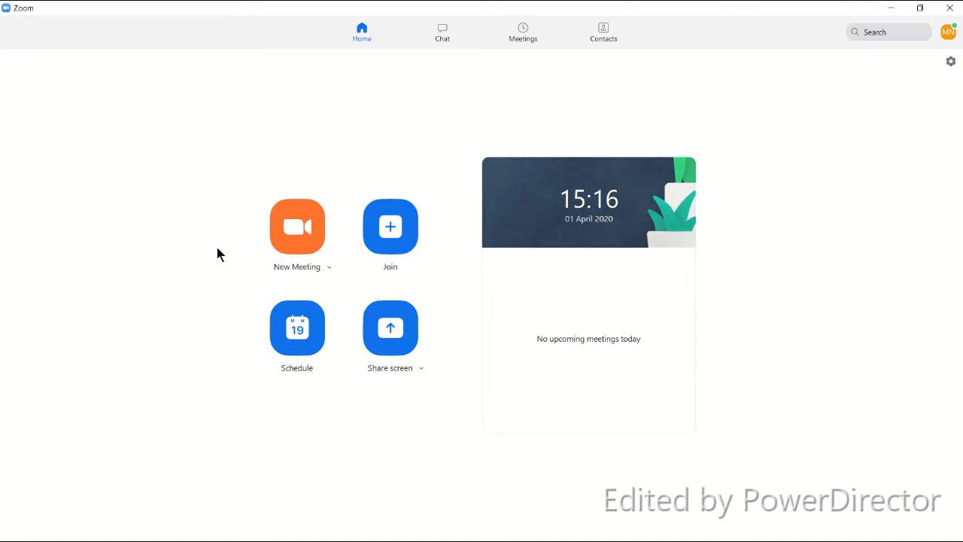
- Schedule a new meeting with the topic Blogging for your Business
left_click(305, 329)
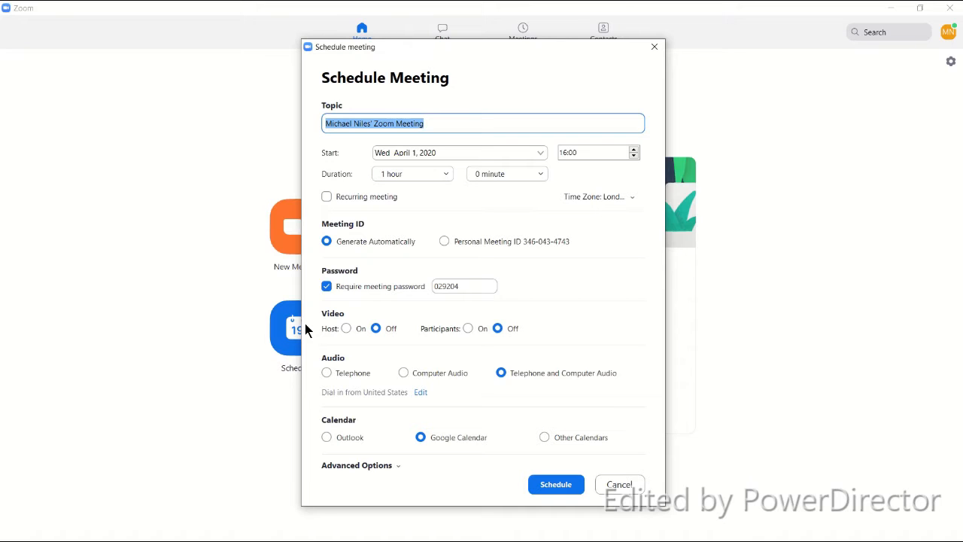
type("Bloggin")
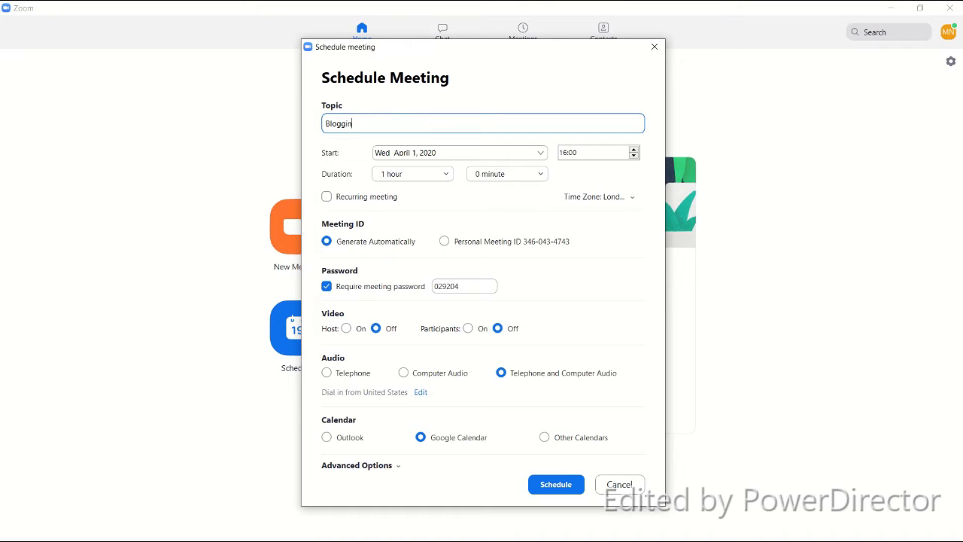
type("g for your Business")
- Set the meeting to start Tuesday April 7, 2020 at 10:00 with a duration of 1 hour 30 minutes
left_click(539, 152)
left_click(414, 237)
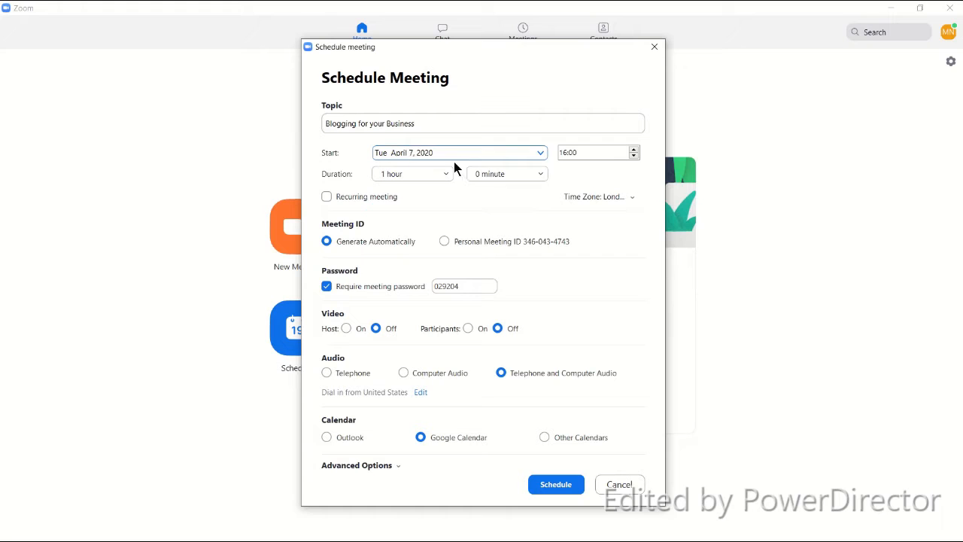
left_click(567, 153)
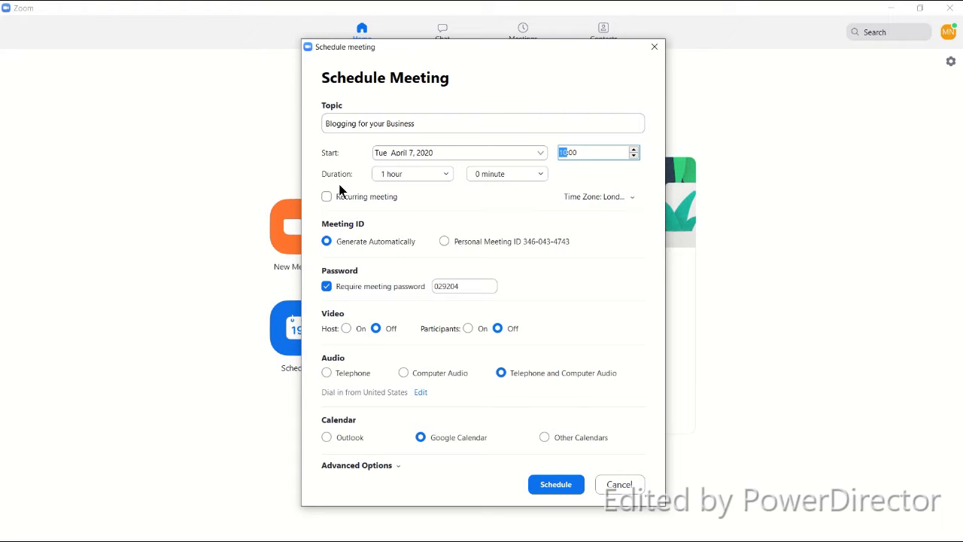
left_click(539, 178)
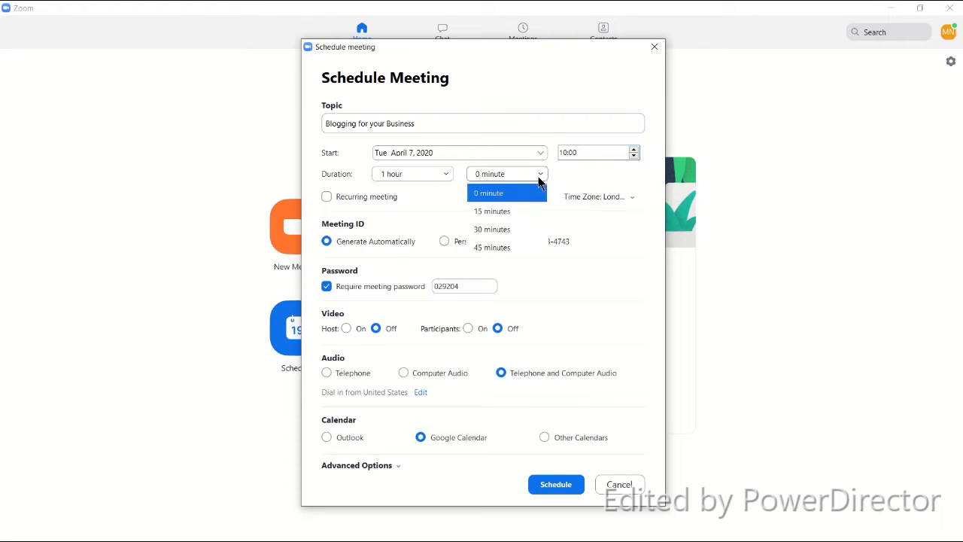
left_click(492, 230)
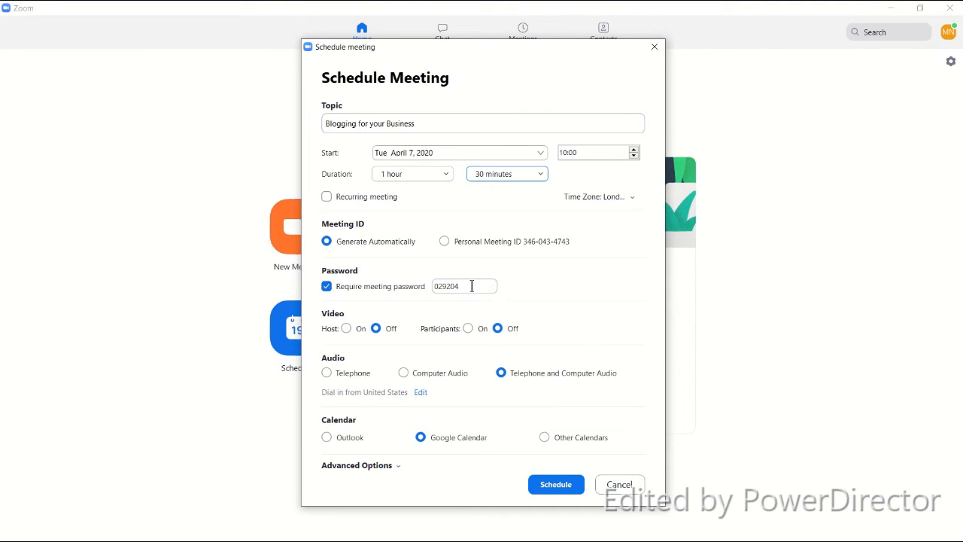
- Turn off the meeting password requirement and switch video on for both host and participants
left_click(327, 287)
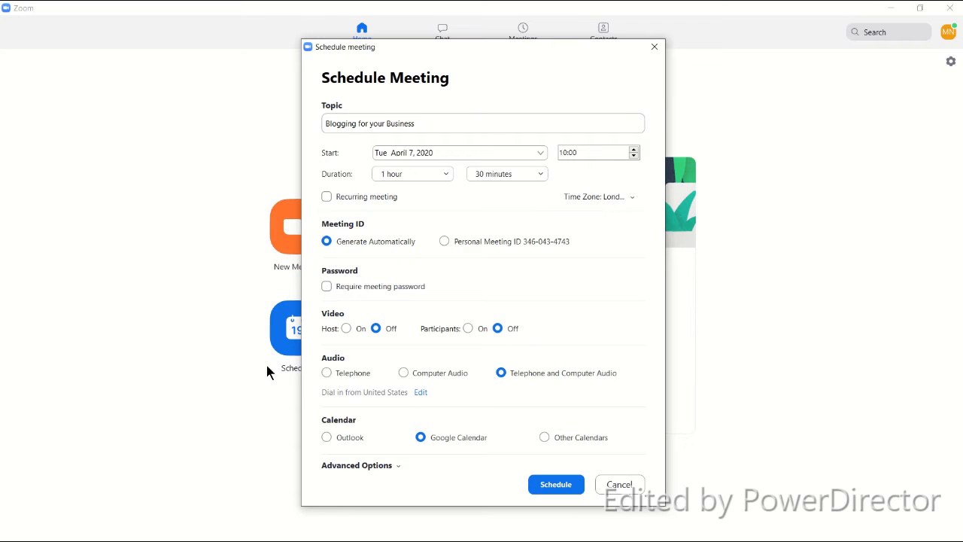
left_click(346, 329)
left_click(468, 328)
- Enable automatic local recording in the advanced options and save the scheduled meeting
left_click(398, 466)
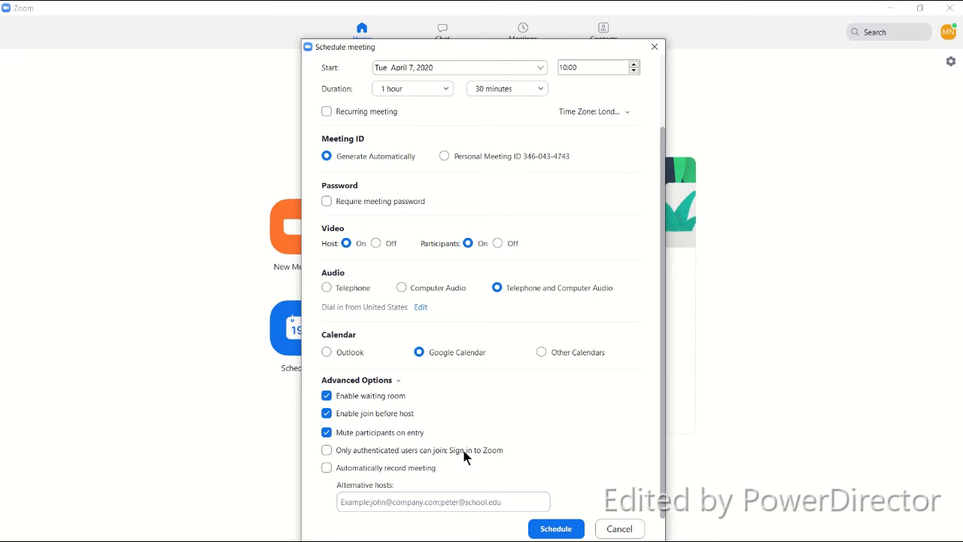
left_click(326, 468)
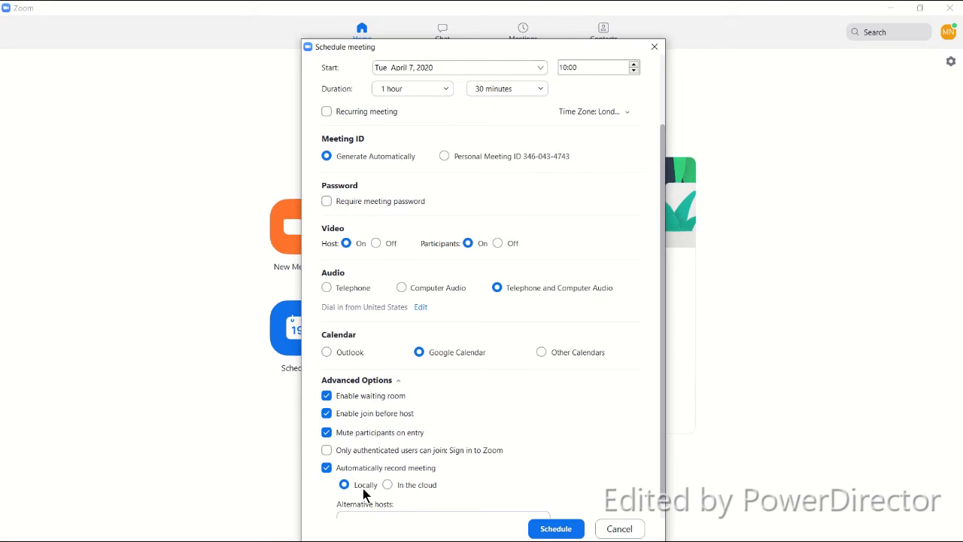
scroll(363, 488, "down", 1)
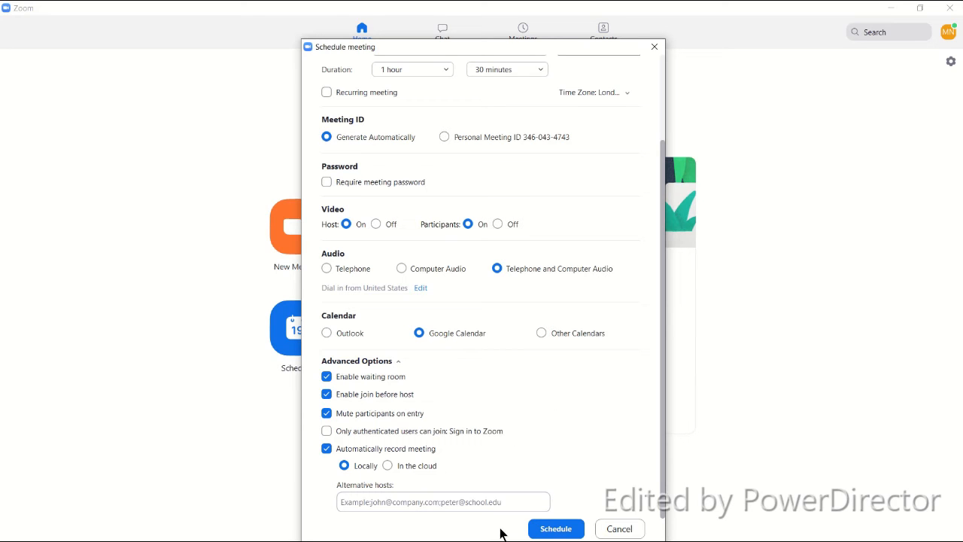
left_click(557, 529)
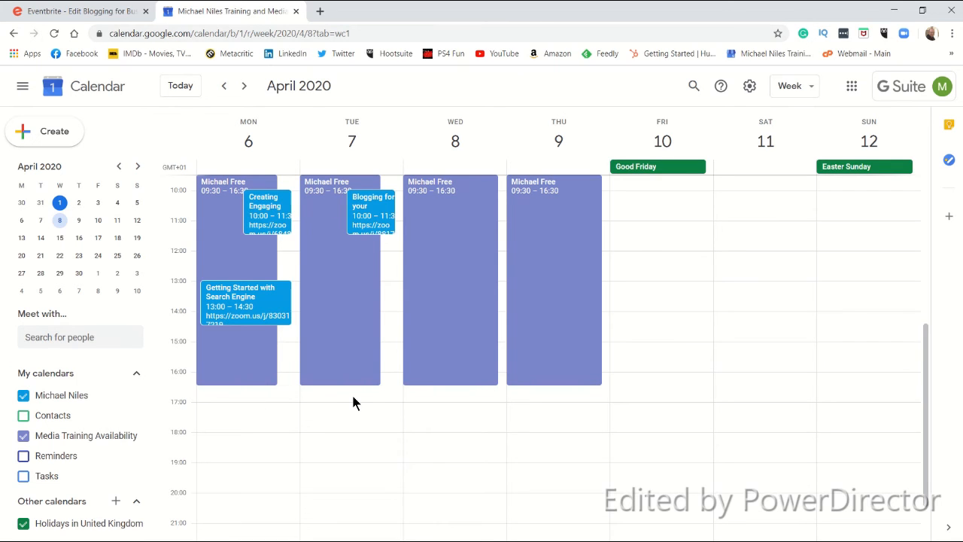
- Switch to Zoom's upcoming meetings and view the new meeting's invitation text
left_click(894, 11)
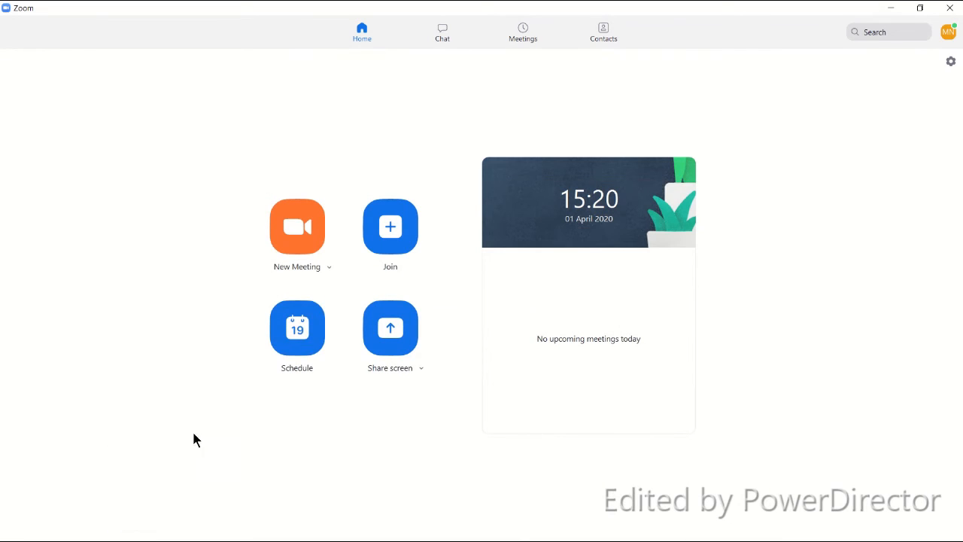
left_click(525, 37)
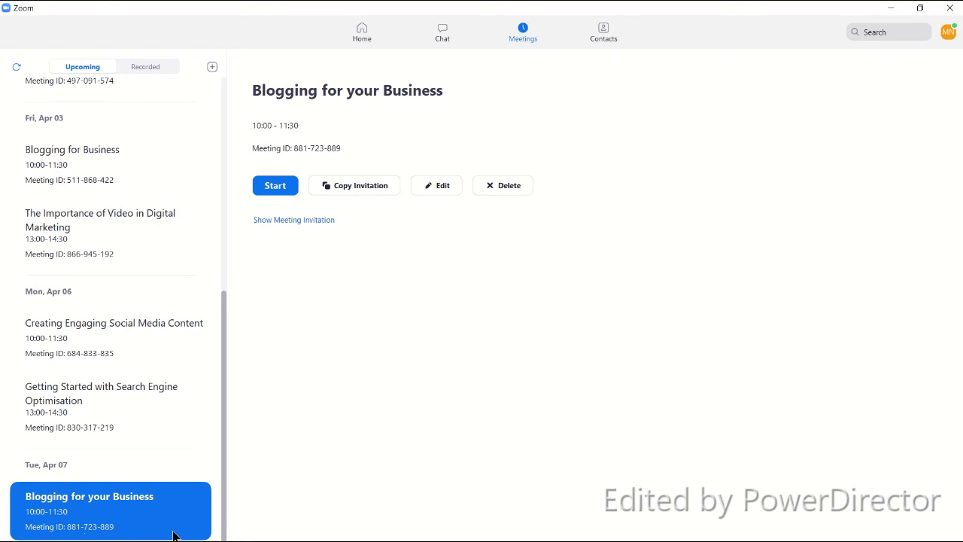
left_click(313, 225)
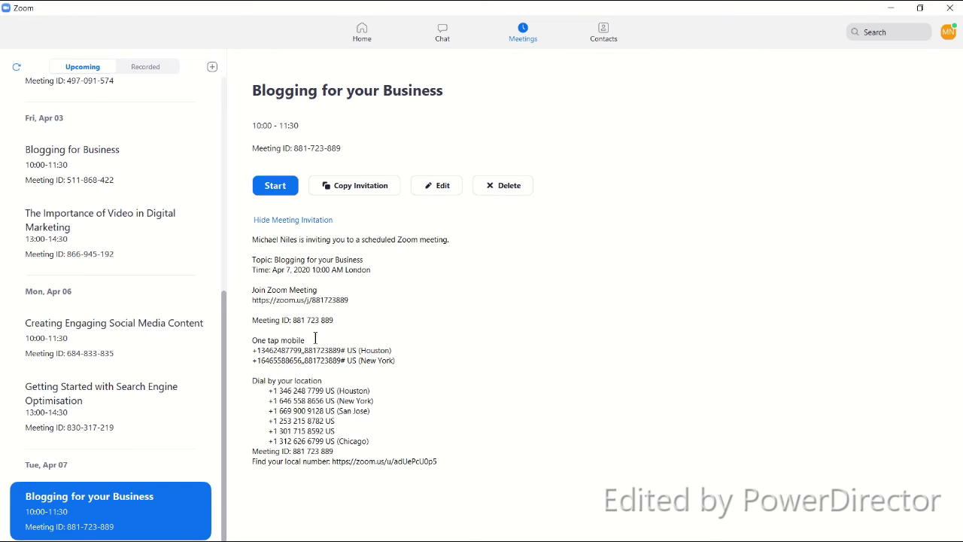
left_click(302, 222)
- Copy the invitation's topic, time and Zoom join link for the Blogging for your Business meeting
left_click(354, 189)
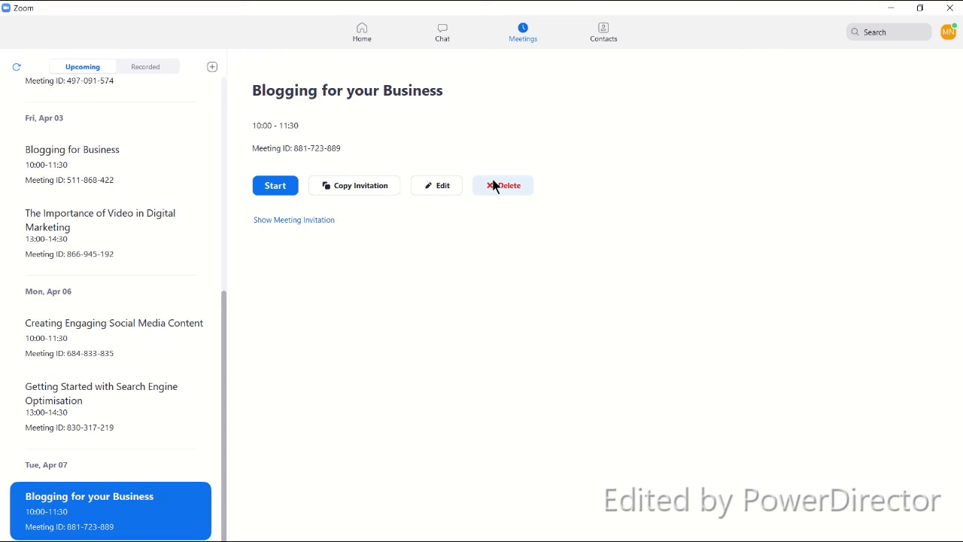
left_click(299, 221)
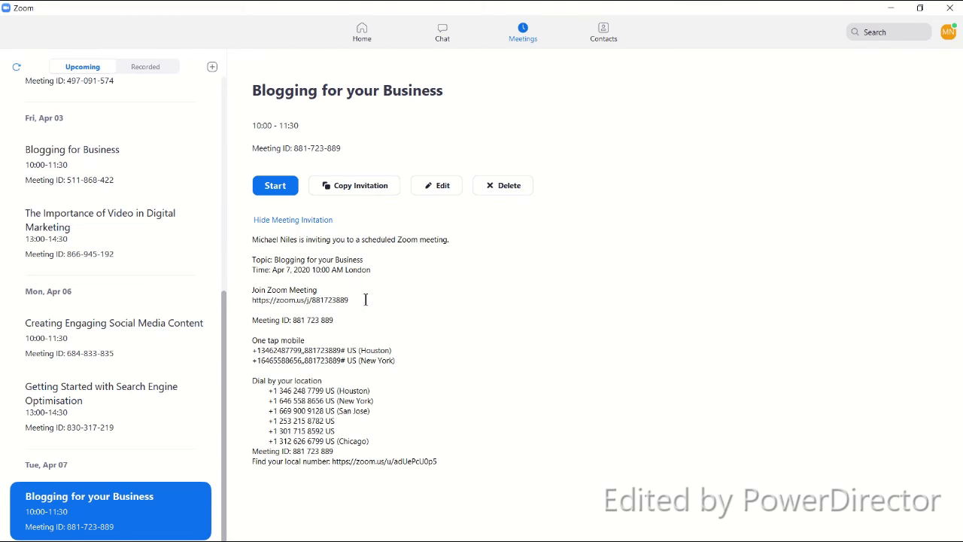
left_click_drag(363, 299, 252, 259)
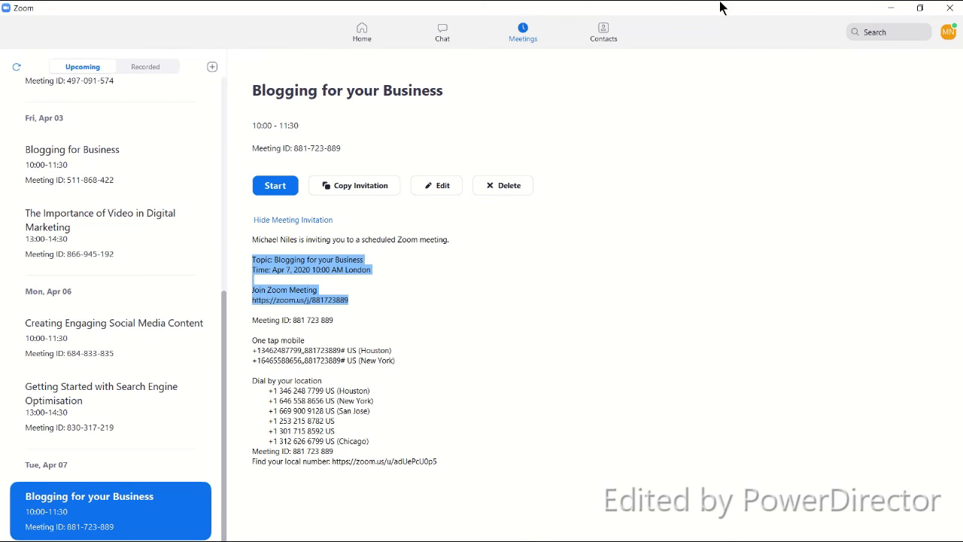
- Paste the meeting topic, time and join link into the Eventbrite event's digital links text block
left_click(890, 9)
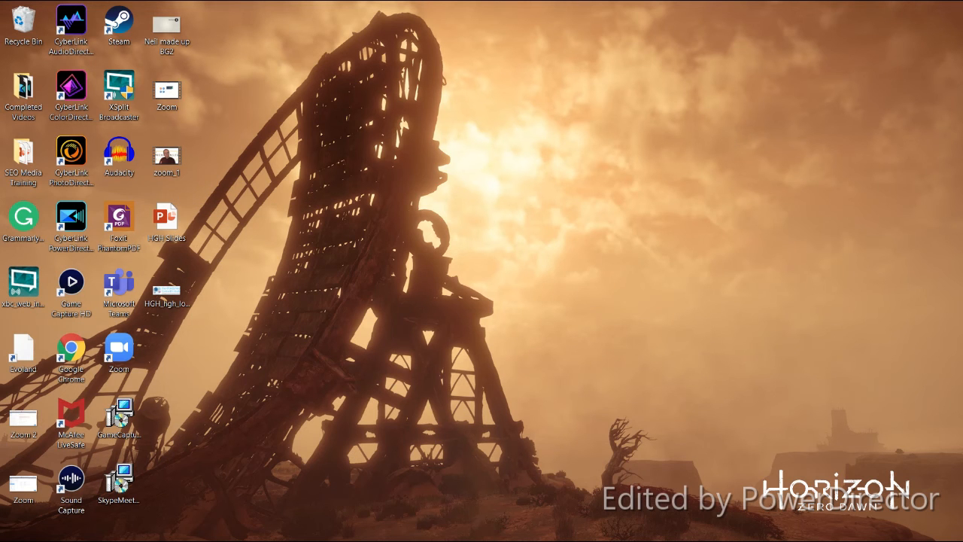
mouse_move(301, 536)
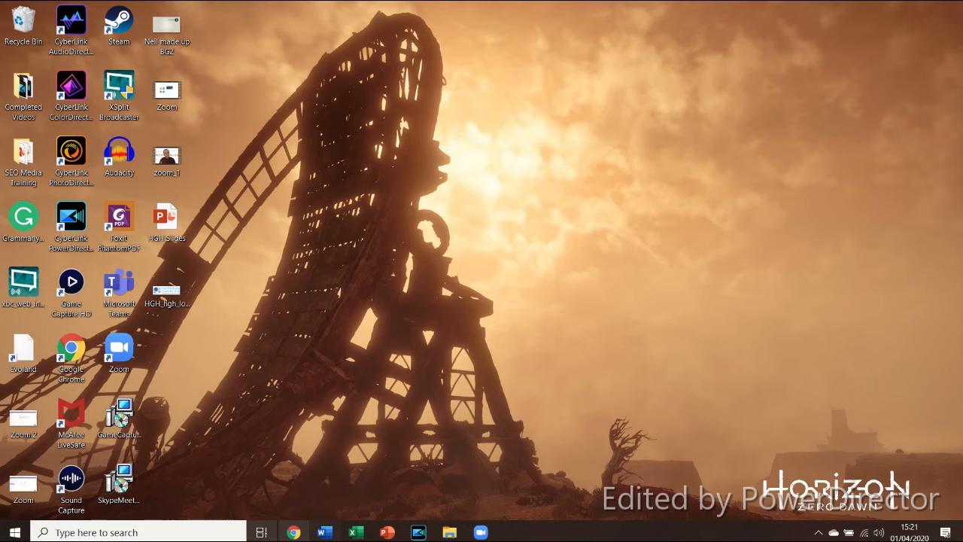
left_click(299, 535)
left_click(75, 10)
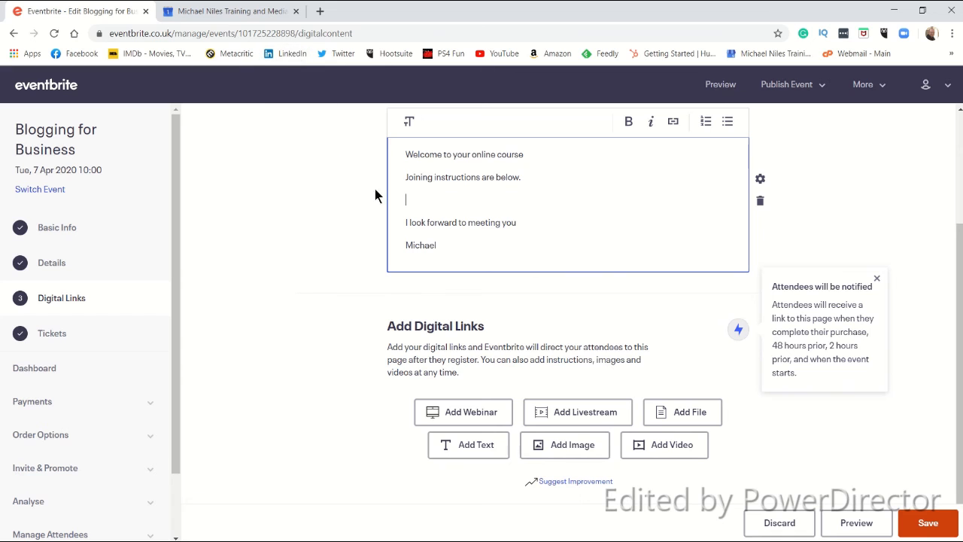
right_click(422, 200)
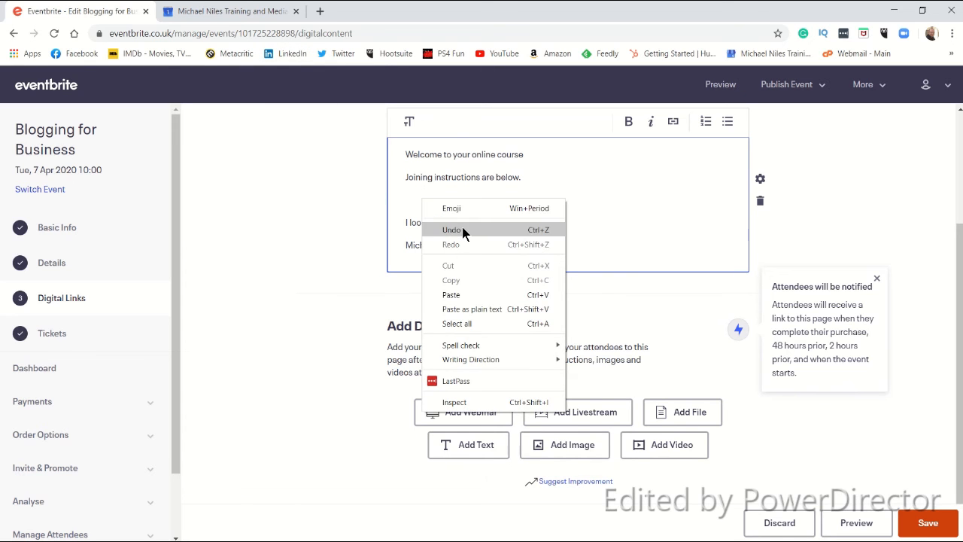
left_click(483, 294)
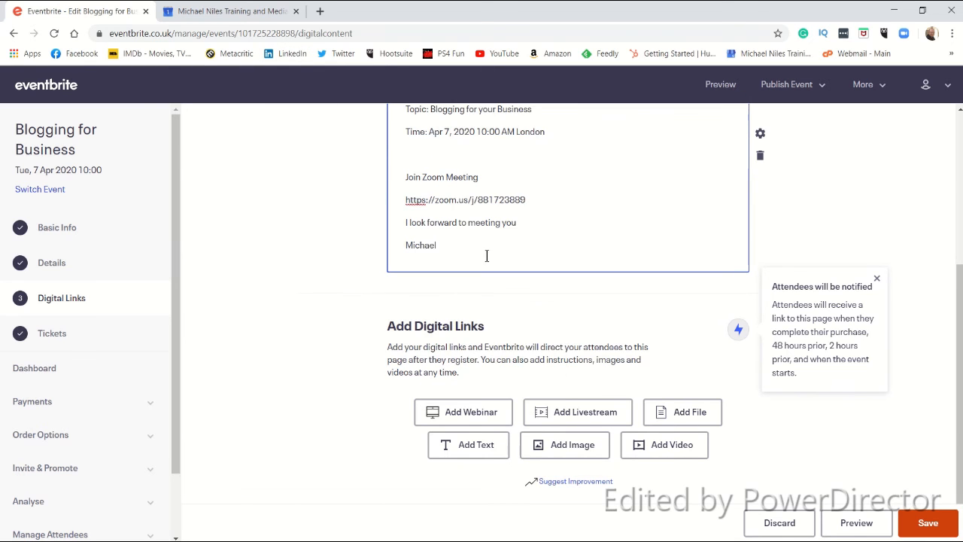
- Preview the event's digital links page, then close the preview tab
left_click(855, 523)
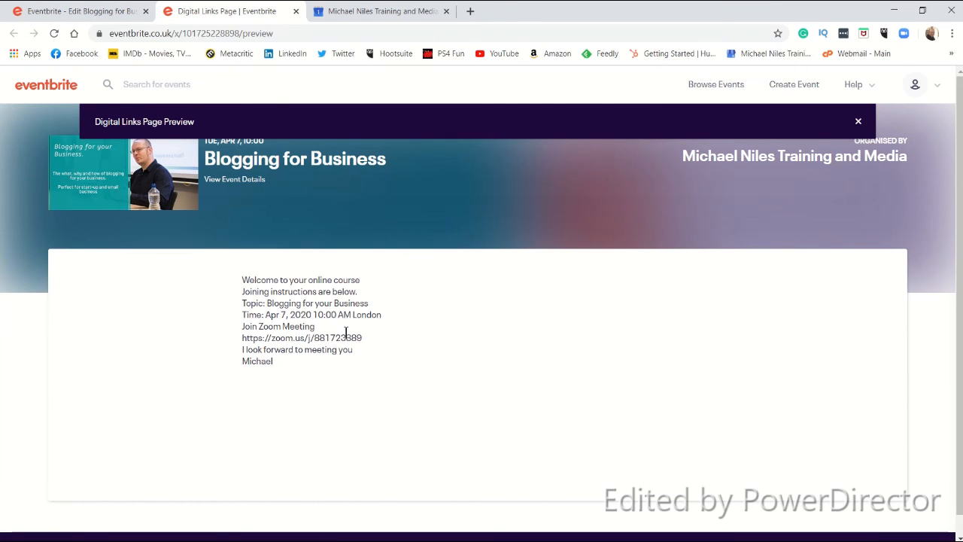
left_click(296, 12)
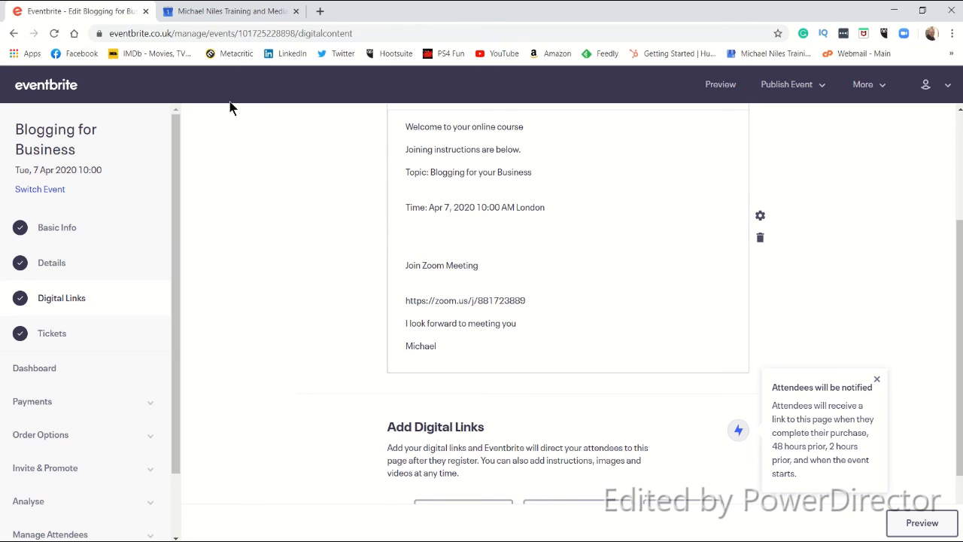
- Return to Zoom and hide the meeting invitation
left_click(894, 10)
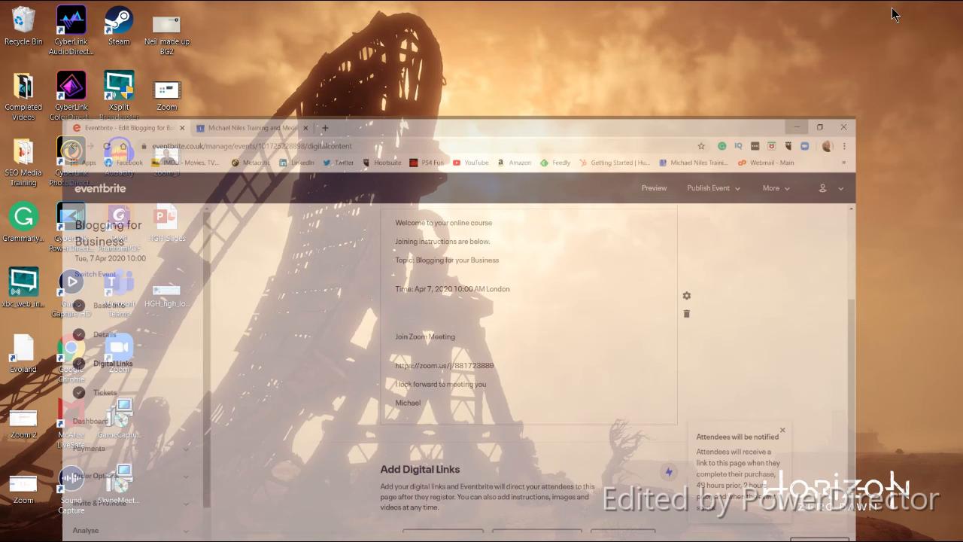
left_click(481, 532)
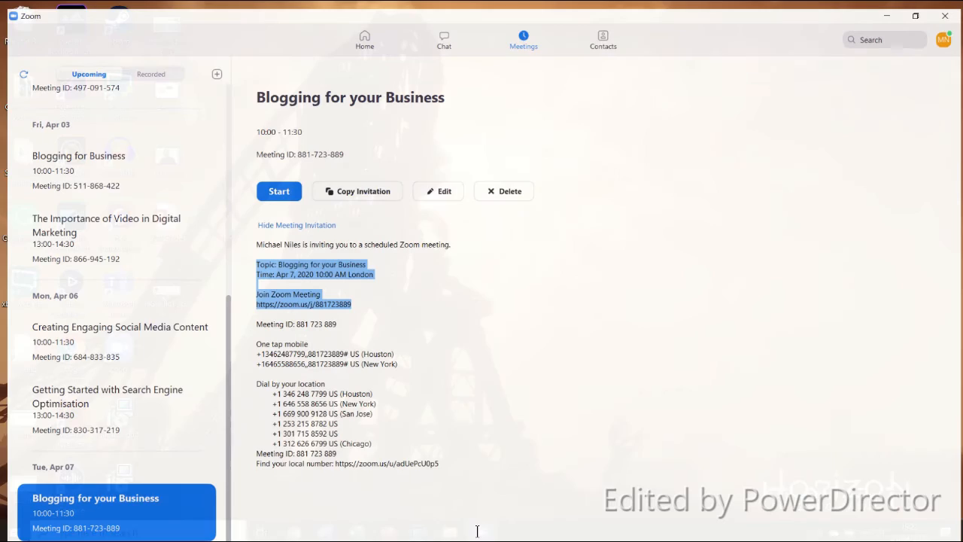
left_click(314, 222)
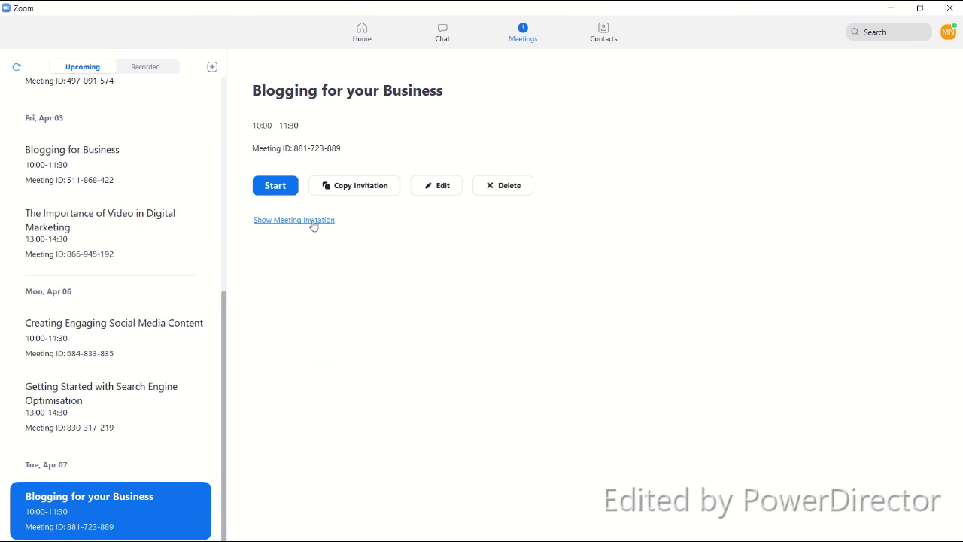